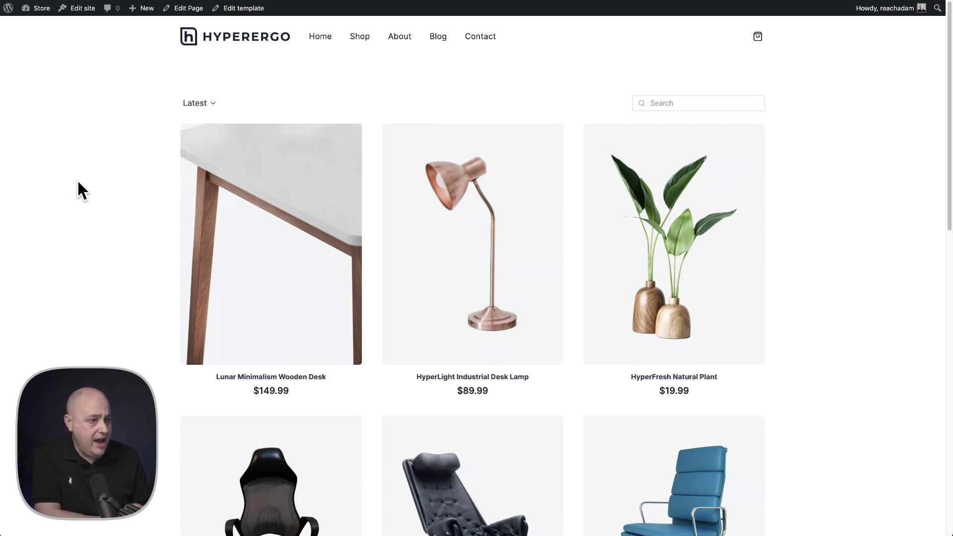
Check the Latest sort menu's options and scroll down through the Shop product grid
left_click(215, 110)
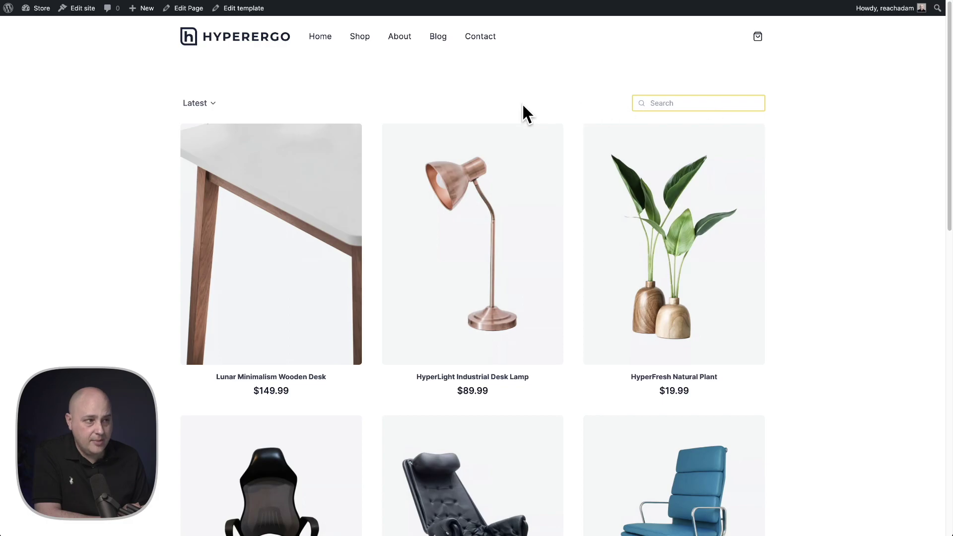
scroll(384, 121, "down", 2)
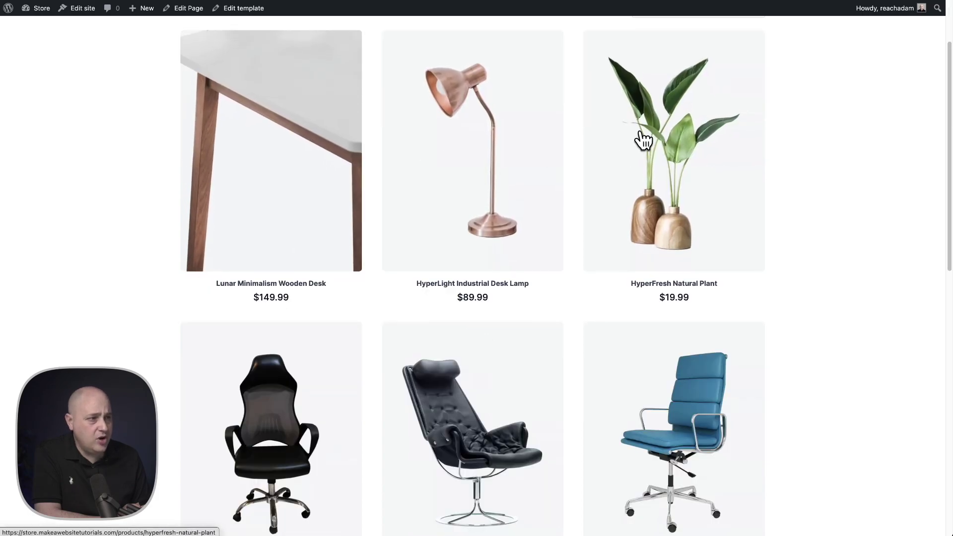
scroll(284, 140, "down", 2)
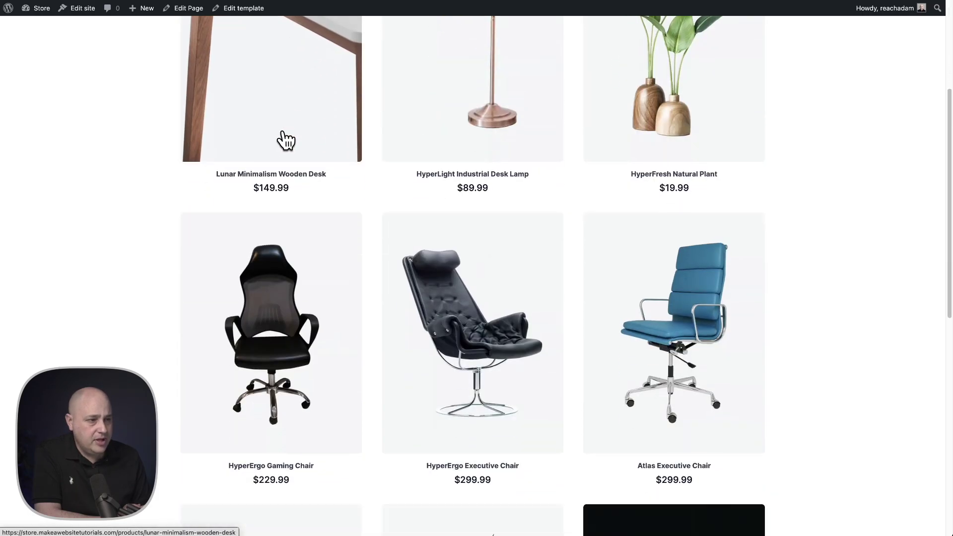
scroll(286, 140, "down", 2)
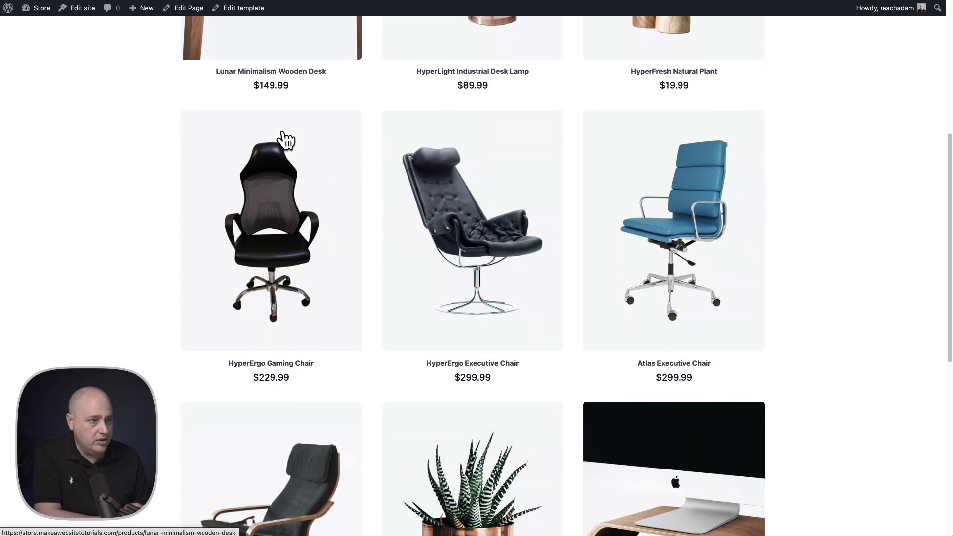
scroll(284, 140, "down", 3)
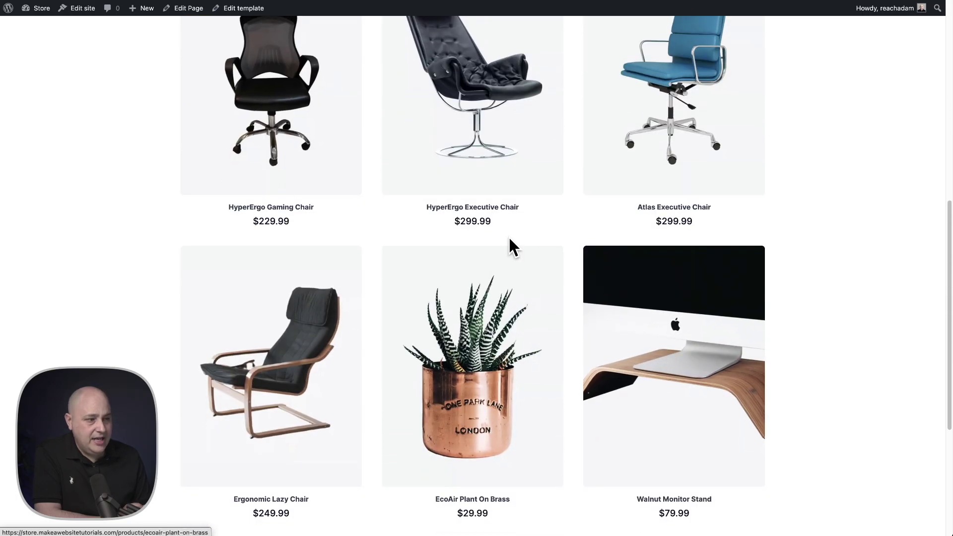
scroll(508, 237, "down", 4)
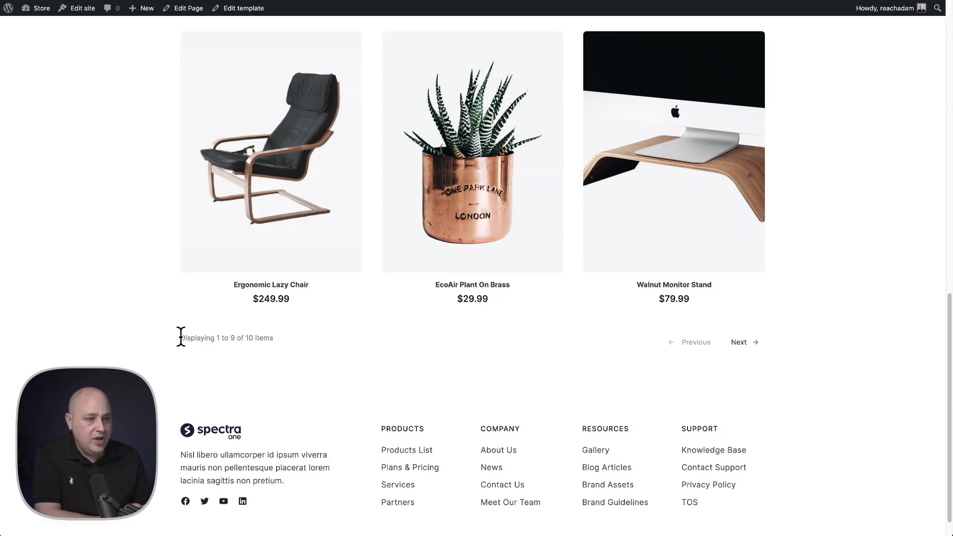
Highlight the 'Displaying 1 to 9 of 10 items' count, then go back to the previous page
left_click_drag(181, 336, 309, 350)
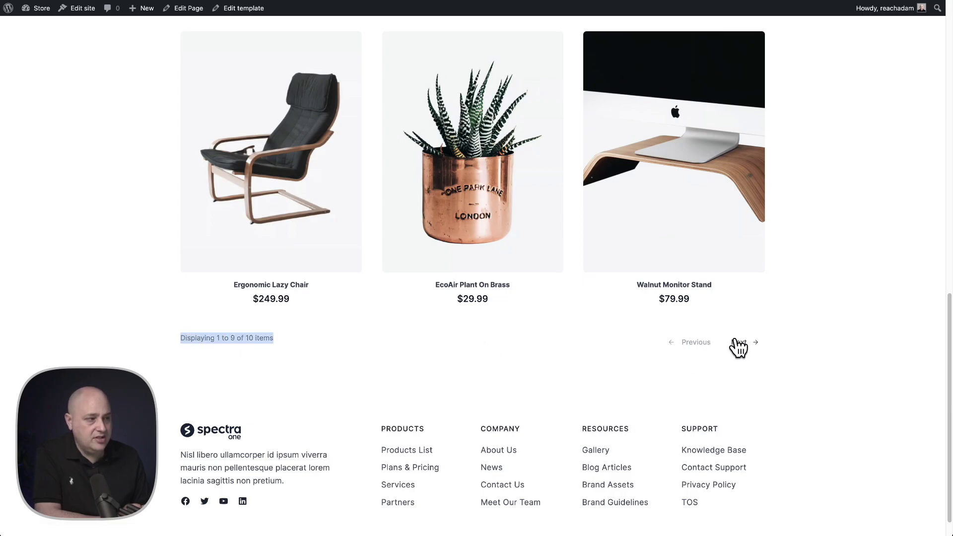
scroll(361, 288, "up", 1)
scroll(360, 288, "up", 10)
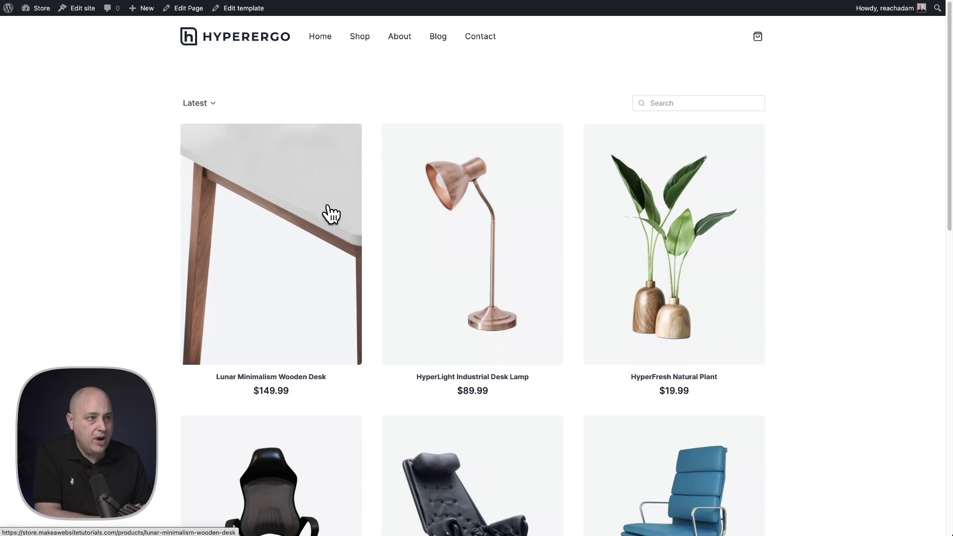
scroll(313, 121, "down", 1)
scroll(317, 109, "up", 1)
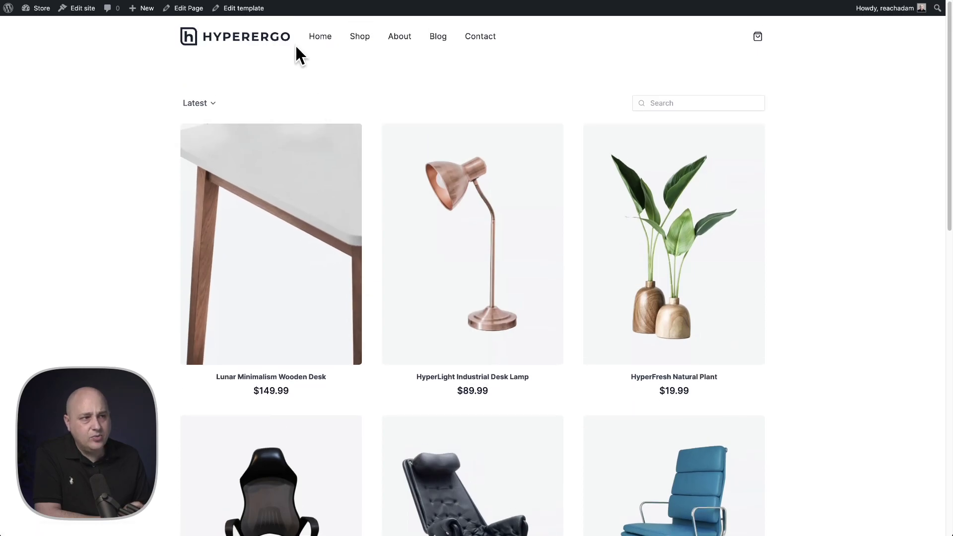
key("alt+Left")
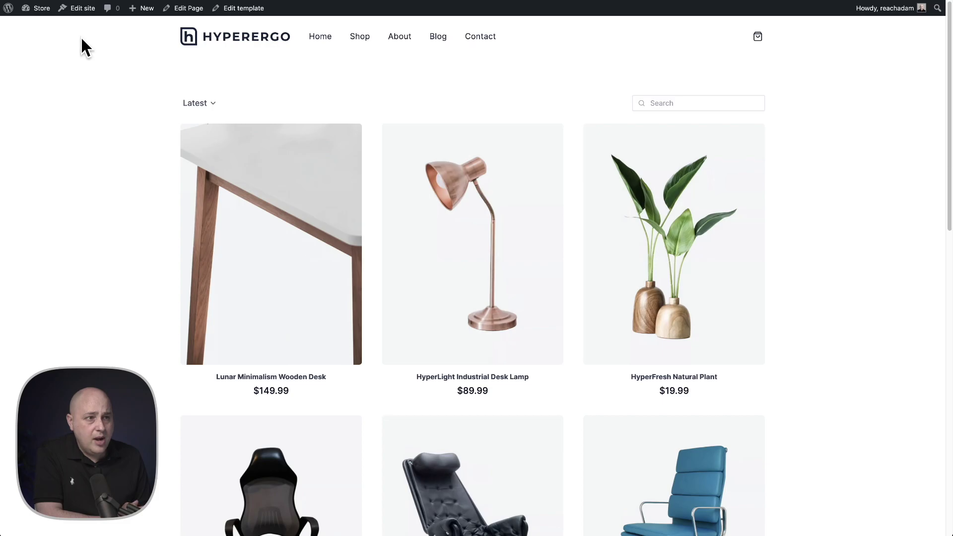
Open the Shop page from Pages > All Pages in the block editor
mouse_move(44, 10)
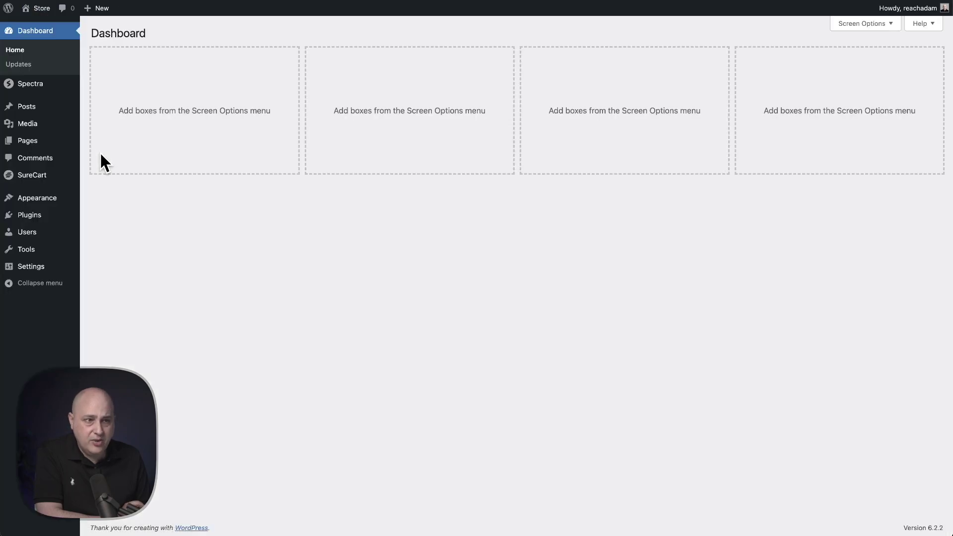
mouse_move(42, 107)
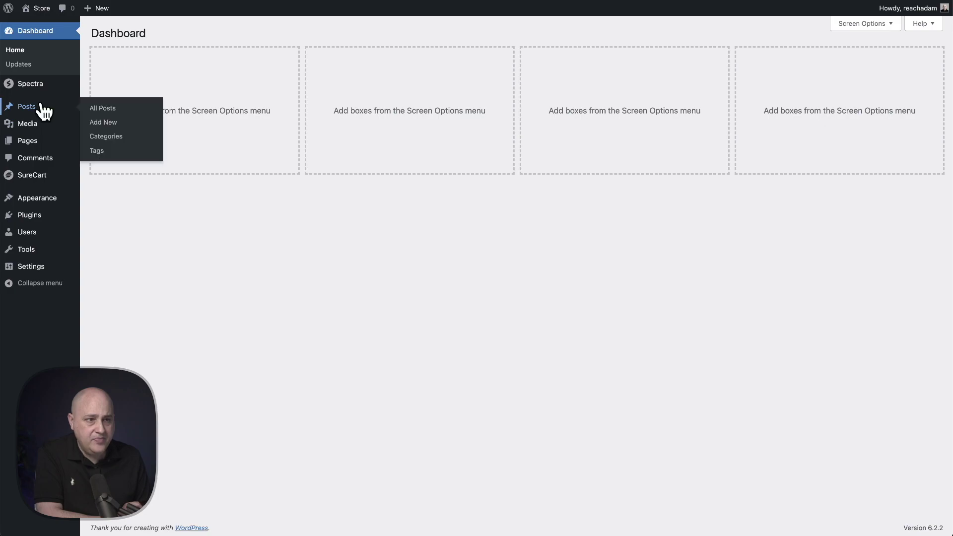
left_click(42, 143)
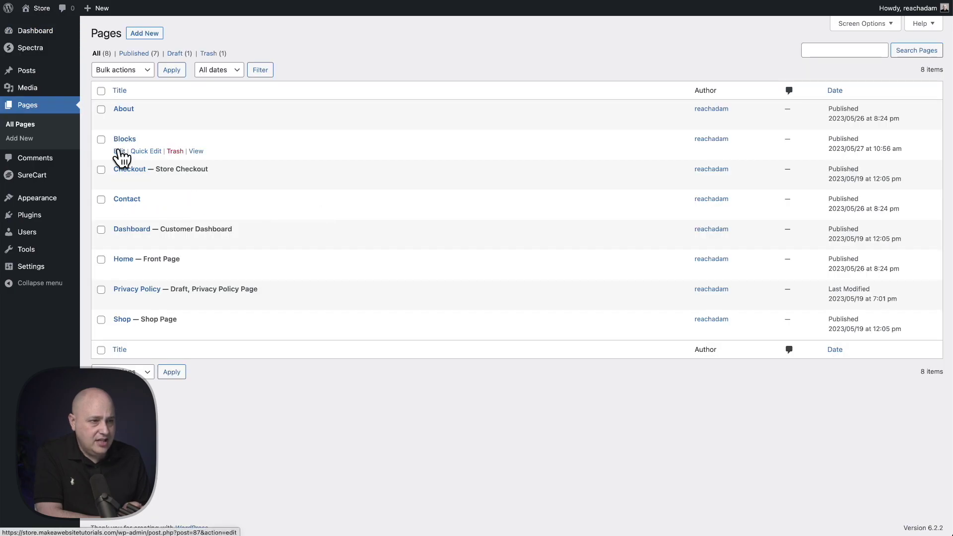
left_click(120, 320)
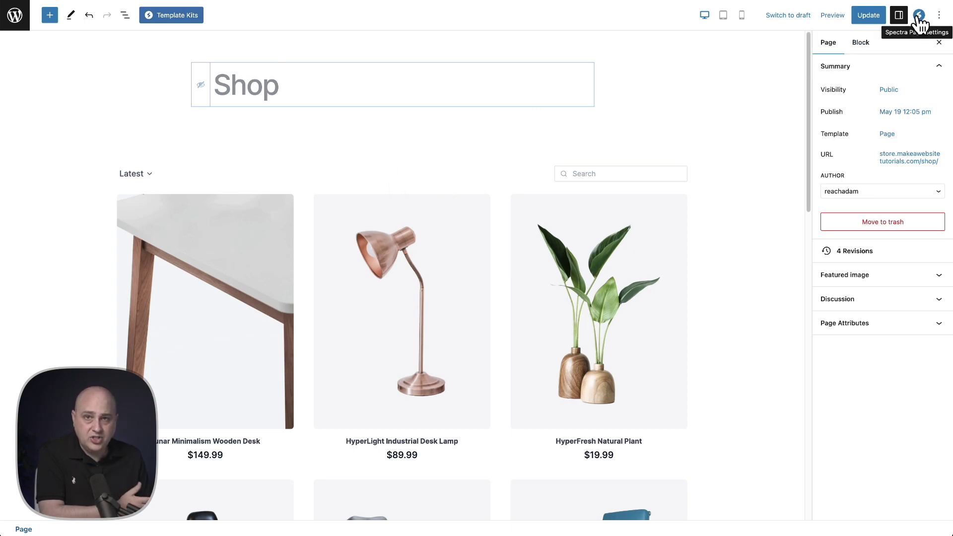
Select the Product List block and scroll through its attributes in the Block sidebar
left_click(391, 280)
scroll(412, 285, "down", 3)
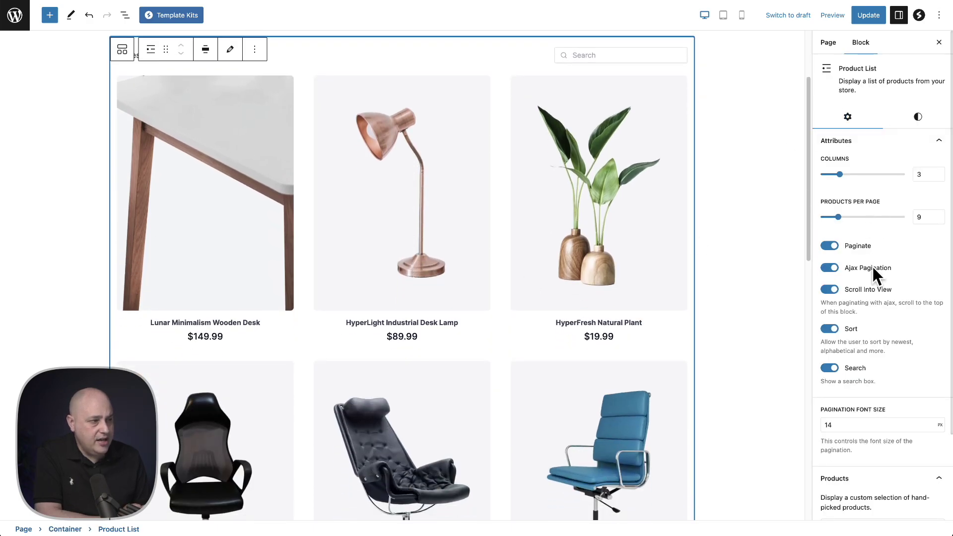
scroll(861, 387, "down", 2)
scroll(860, 384, "up", 2)
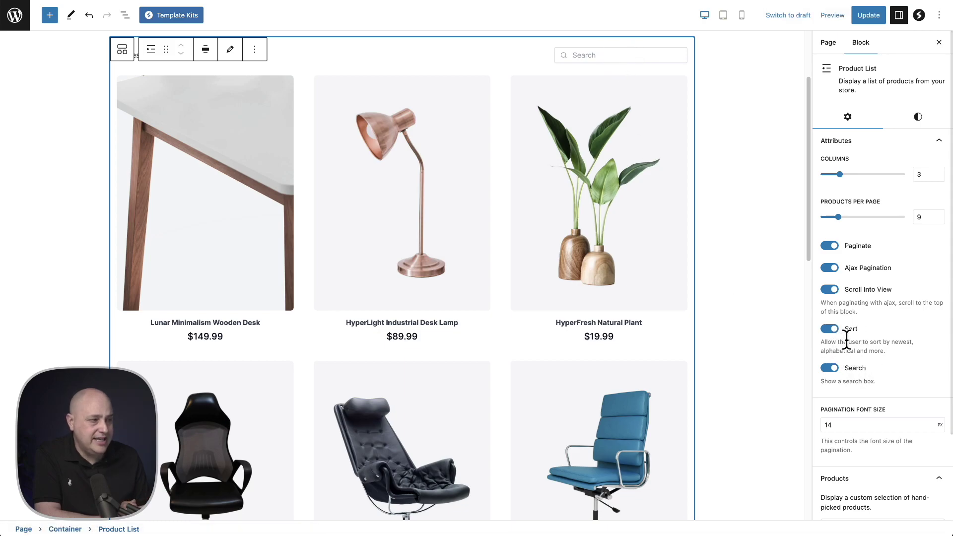
scroll(846, 339, "down", 2)
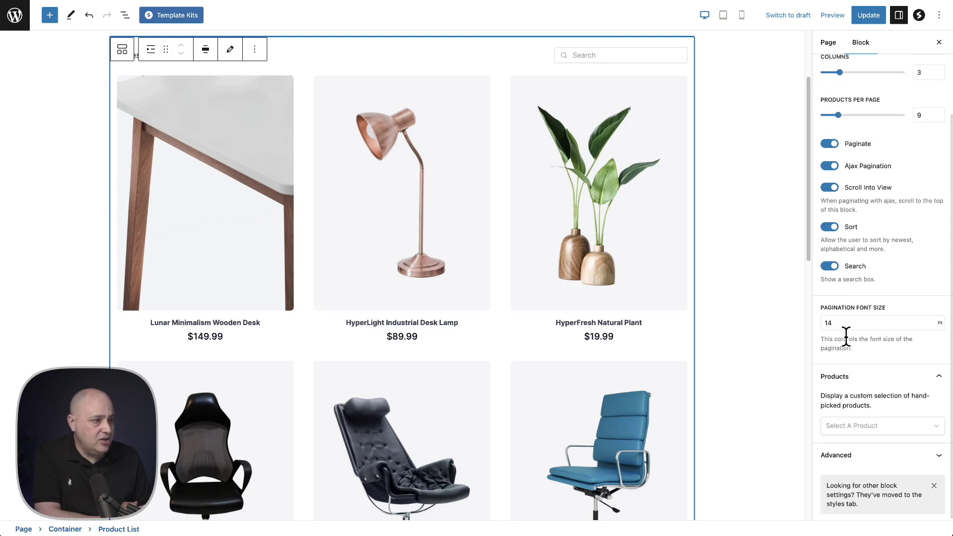
Clear the Pagination Font Size value and review the remaining Product List attributes
left_click(846, 322)
key("BackSpace")
key("BackSpace")
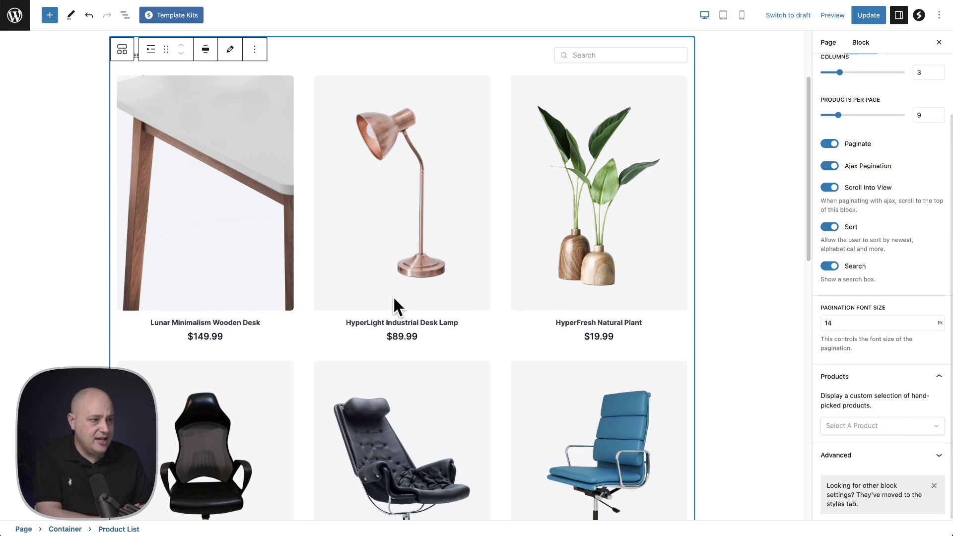
scroll(392, 296, "down", 6)
scroll(395, 297, "down", 5)
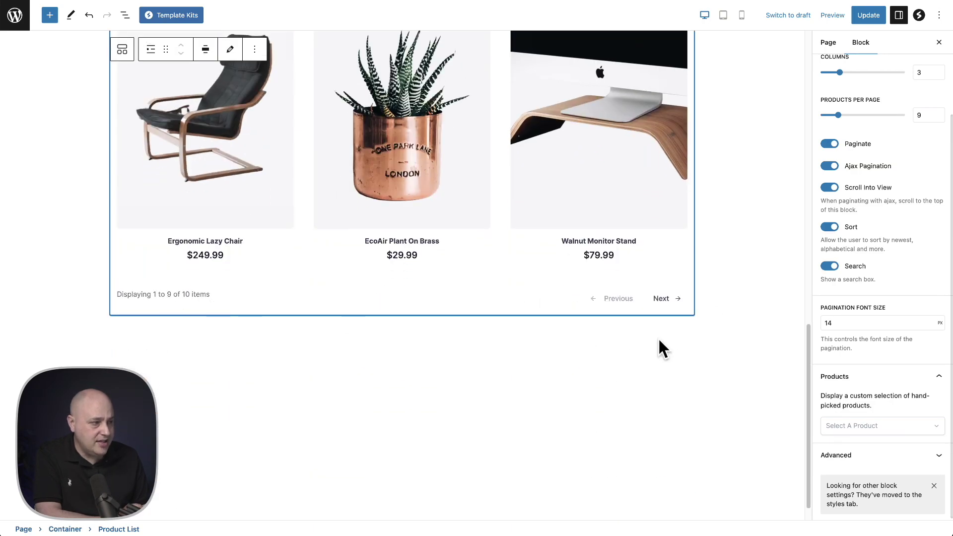
scroll(860, 339, "down", 1)
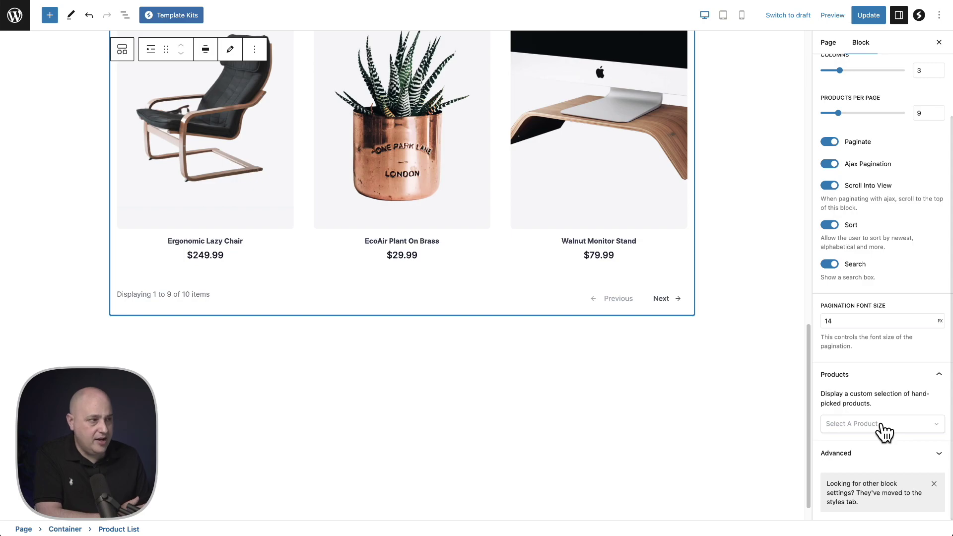
scroll(882, 427, "up", 3)
left_click(913, 119)
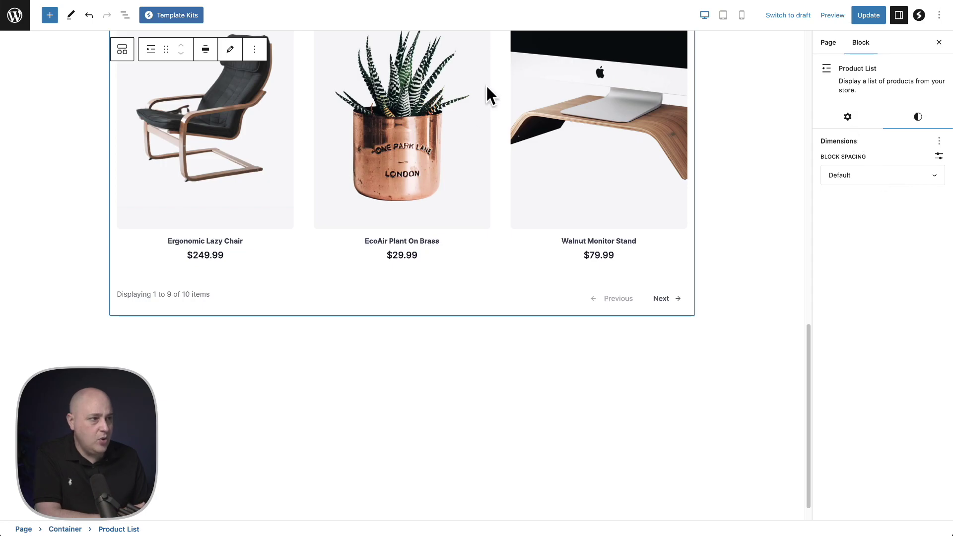
scroll(329, 195, "up", 10)
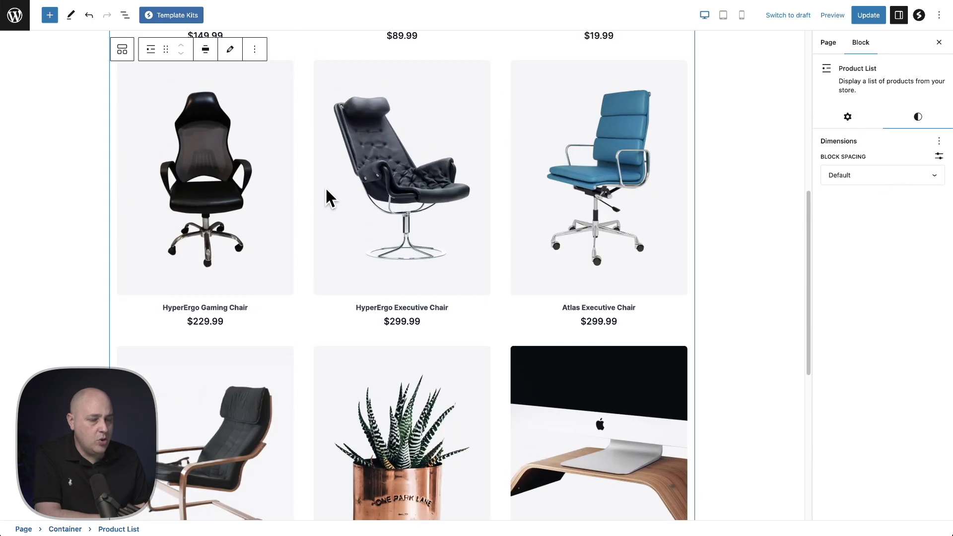
scroll(364, 252, "up", 5)
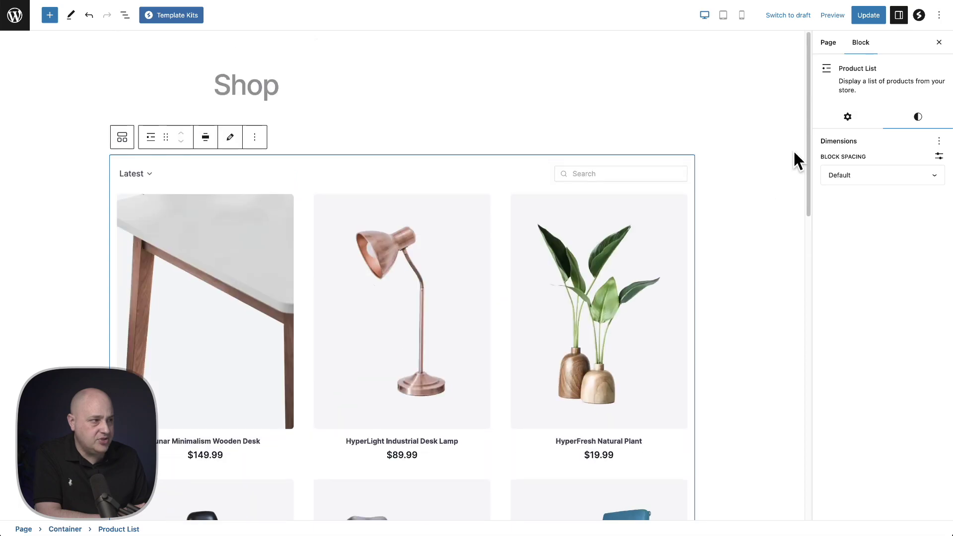
left_click(847, 117)
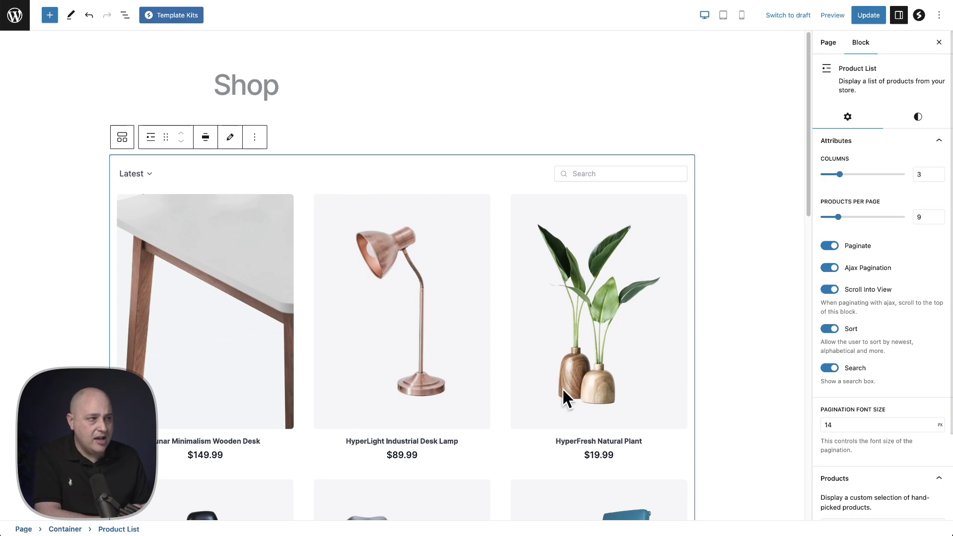
Edit the Product List's card layout and drag the Product Image block shorter
left_click(229, 140)
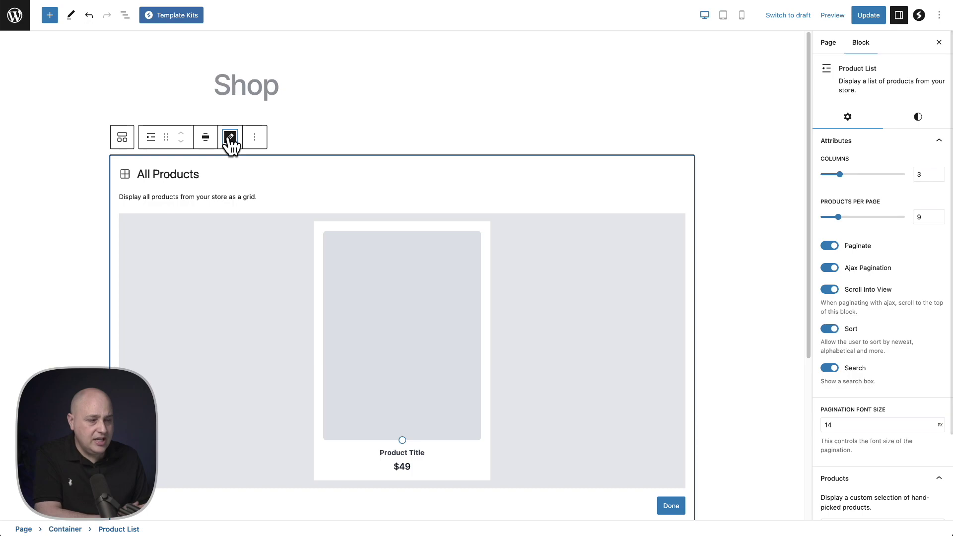
scroll(238, 193, "down", 2)
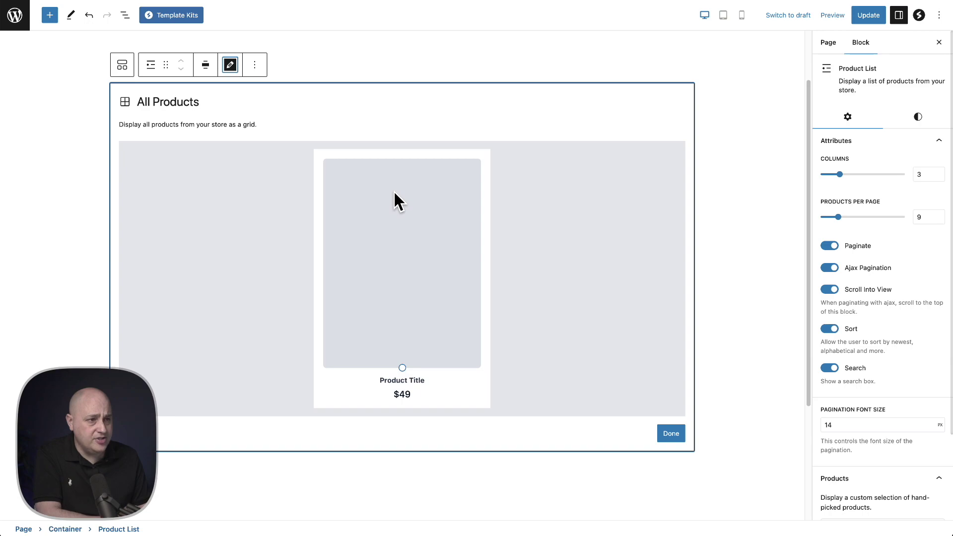
left_click(389, 228)
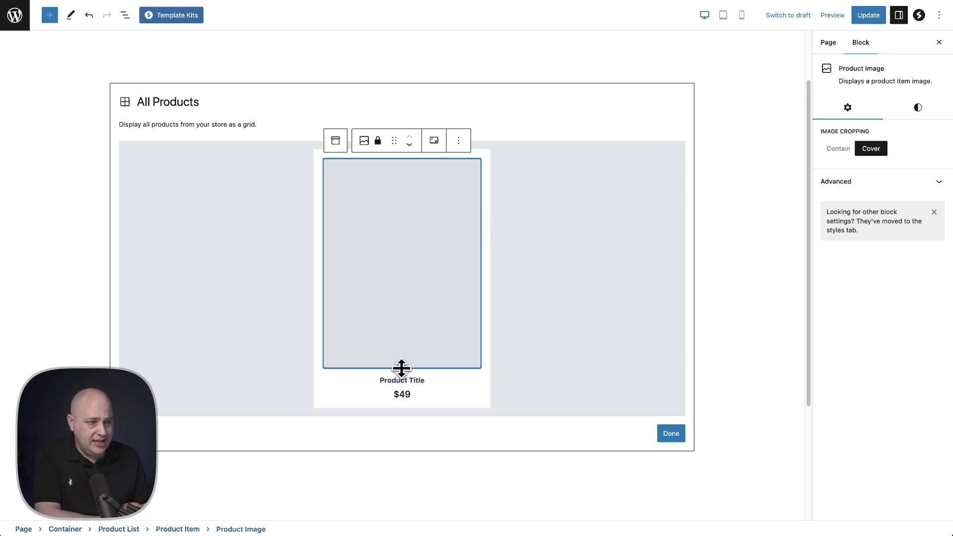
left_click_drag(401, 367, 439, 350)
Try Square, 16:9 and 9:16 ratios on the product image, then resize it back to square
left_click(433, 140)
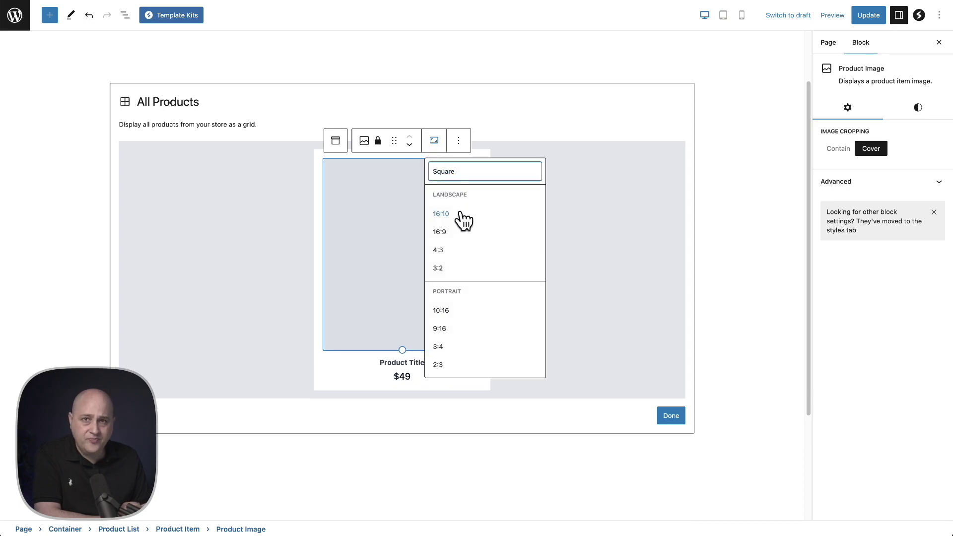
left_click(465, 177)
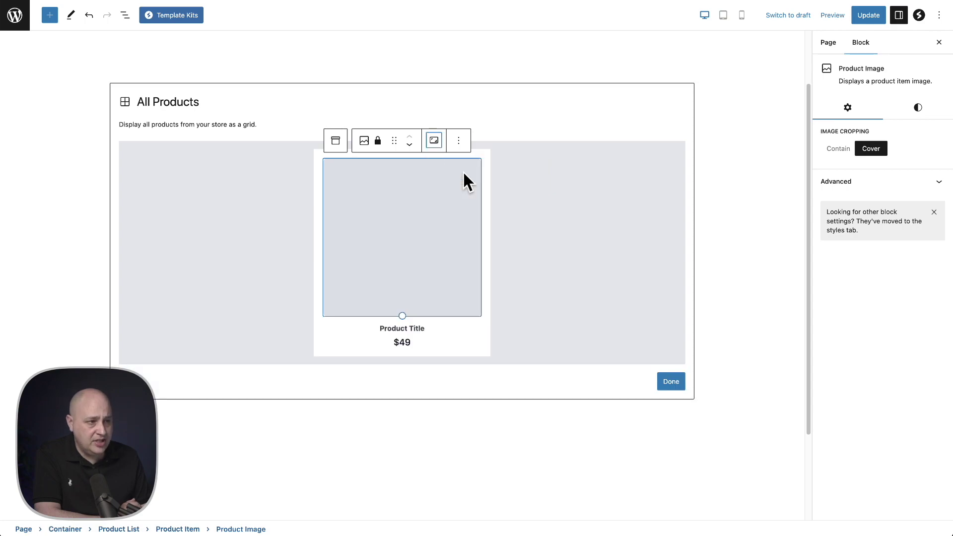
left_click(432, 140)
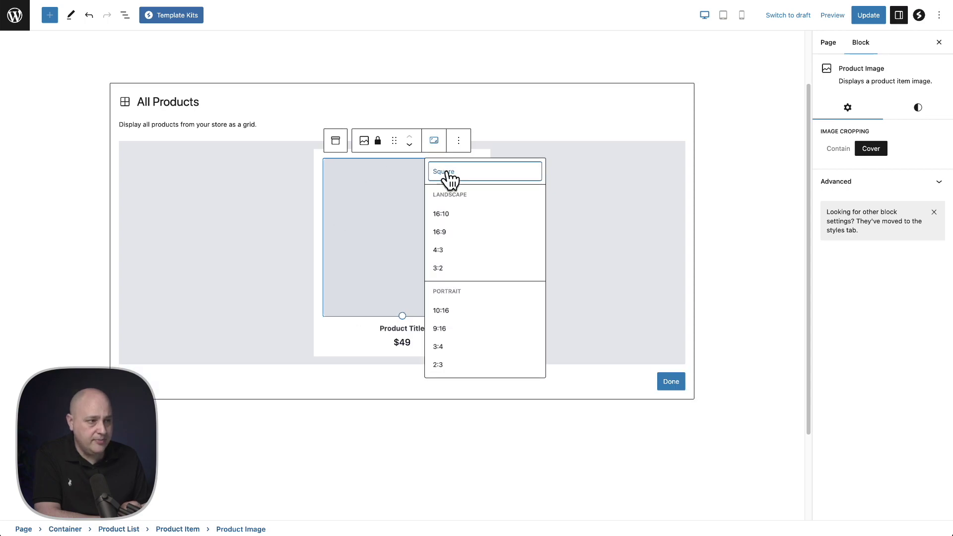
left_click(460, 231)
left_click(435, 143)
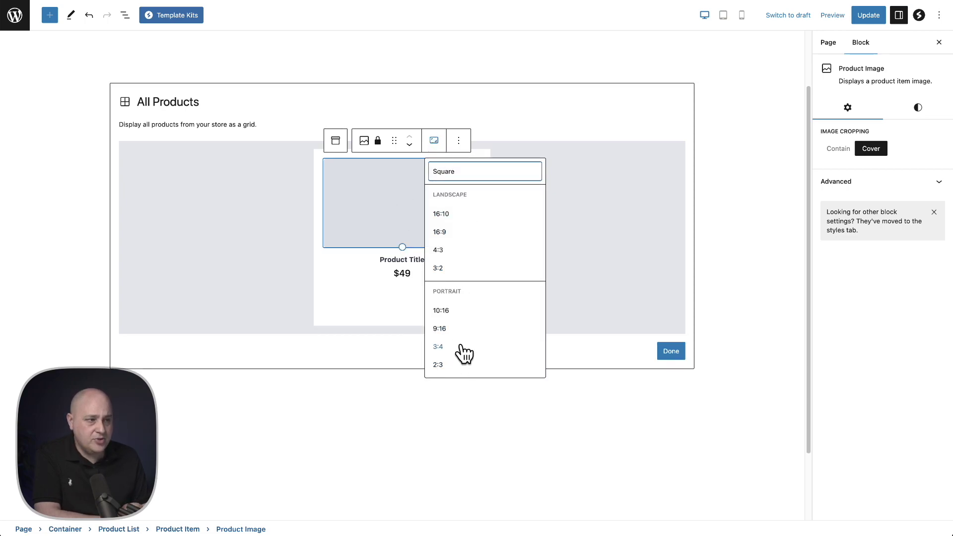
left_click(439, 329)
left_click_drag(402, 431, 402, 318)
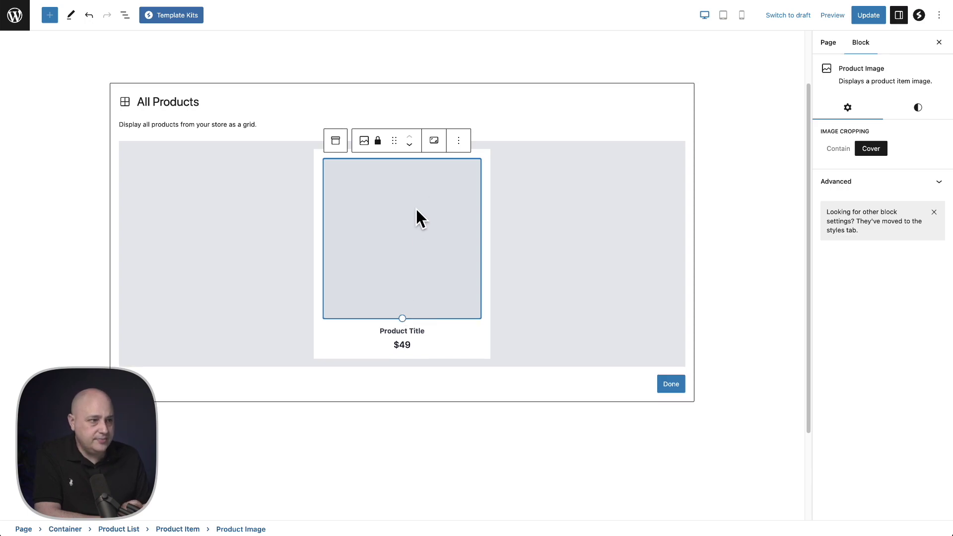
left_click(415, 329)
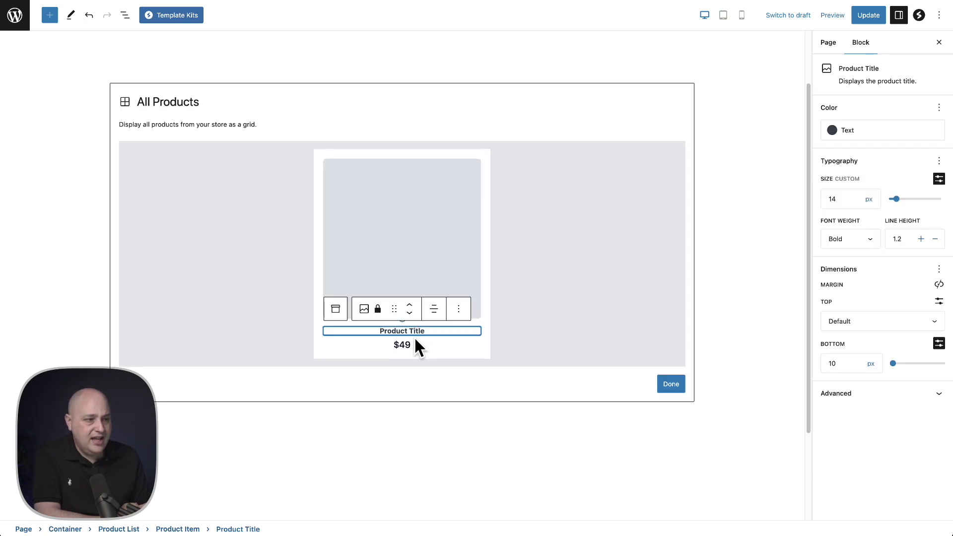
left_click(416, 342)
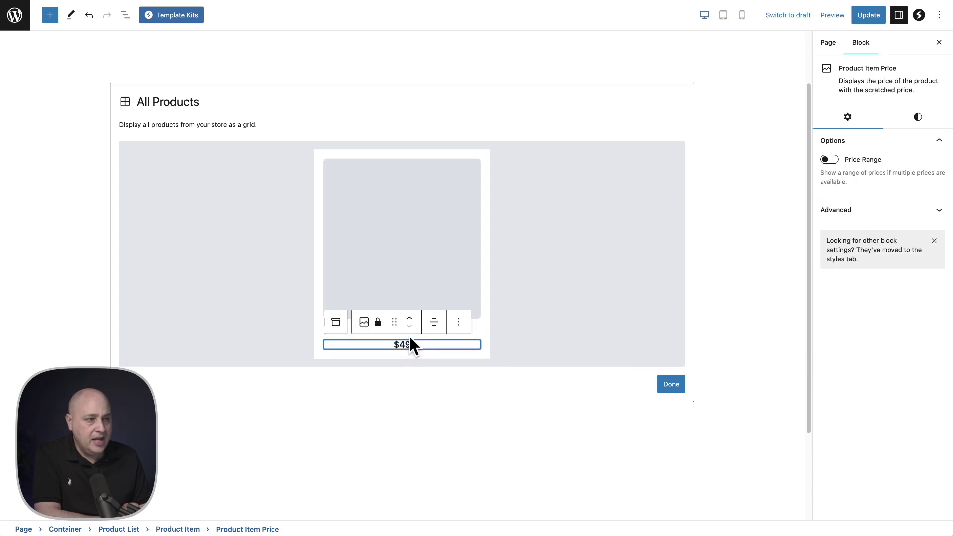
left_click(435, 324)
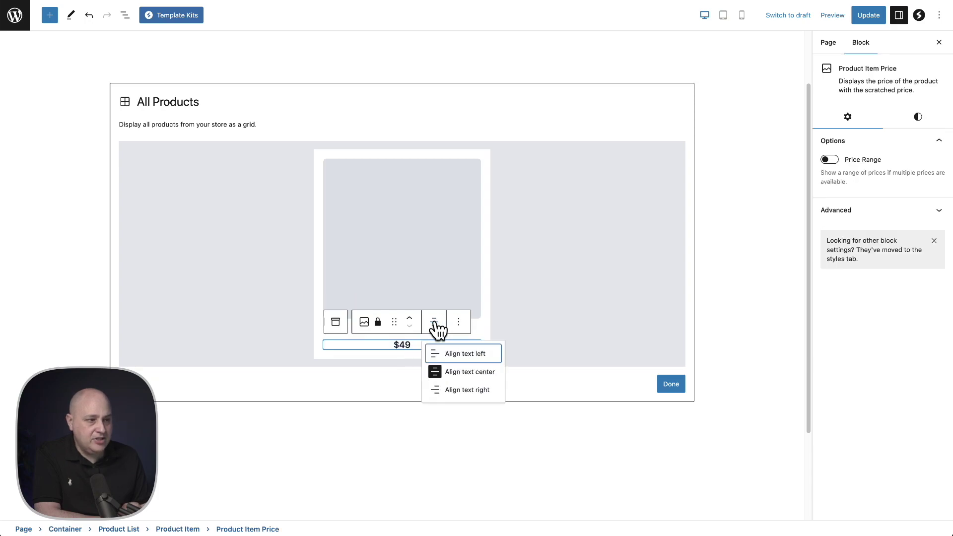
left_click(465, 359)
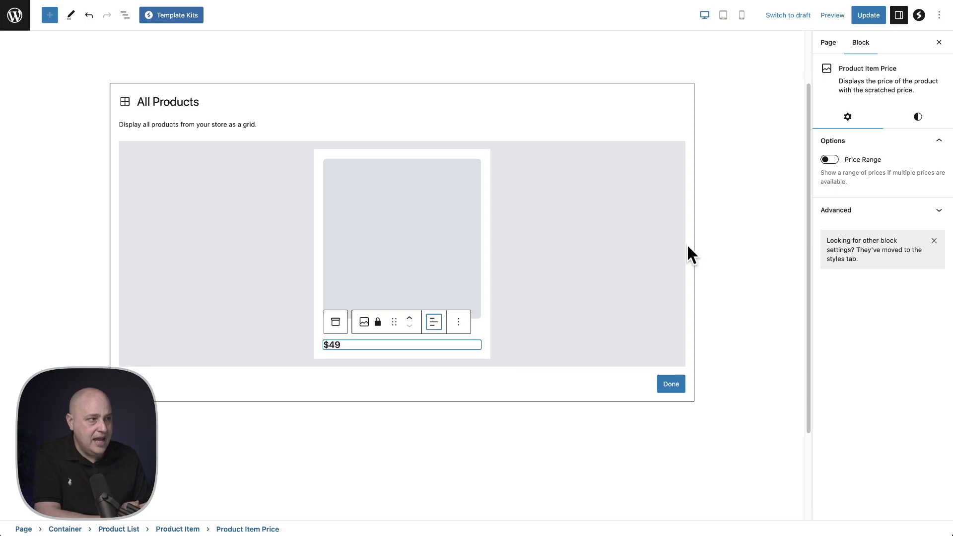
left_click(918, 122)
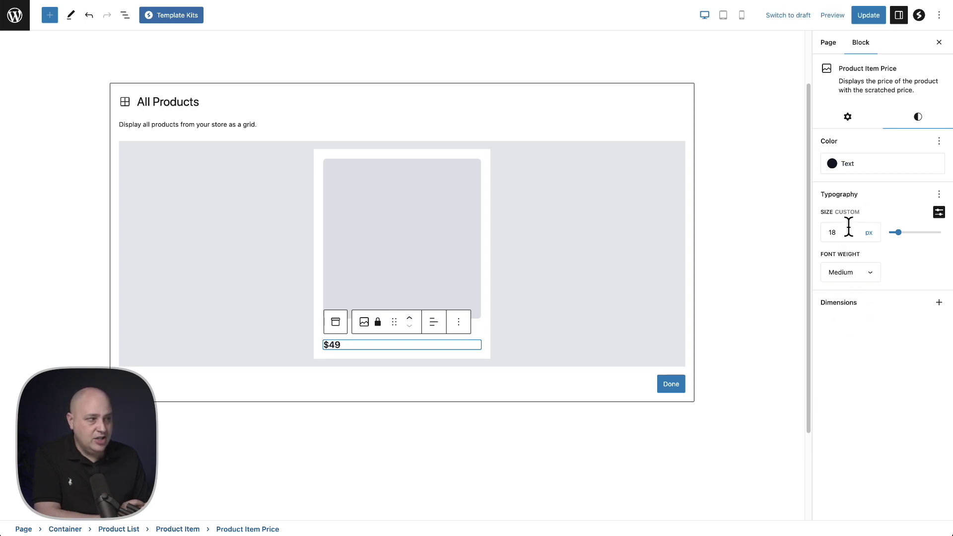
left_click(477, 330)
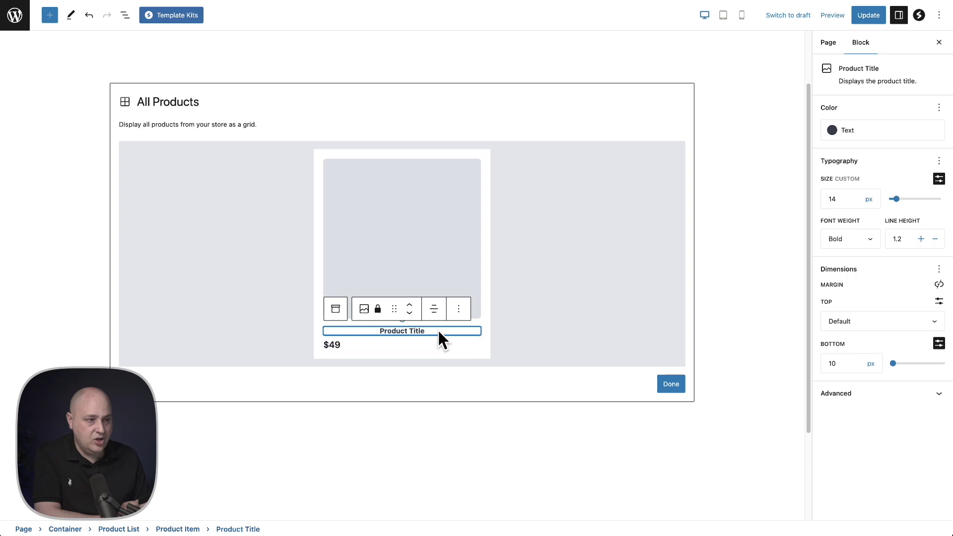
left_click(380, 344)
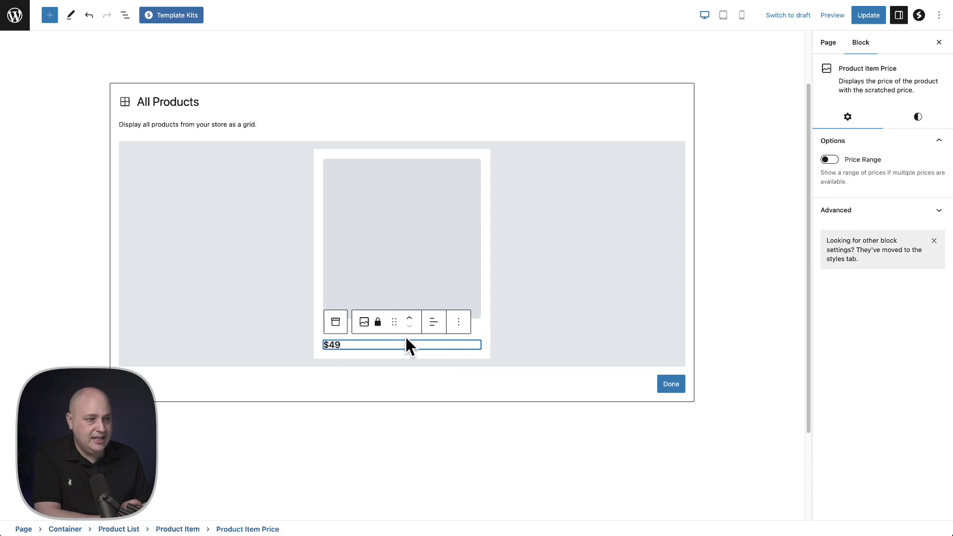
left_click(431, 328)
left_click(451, 371)
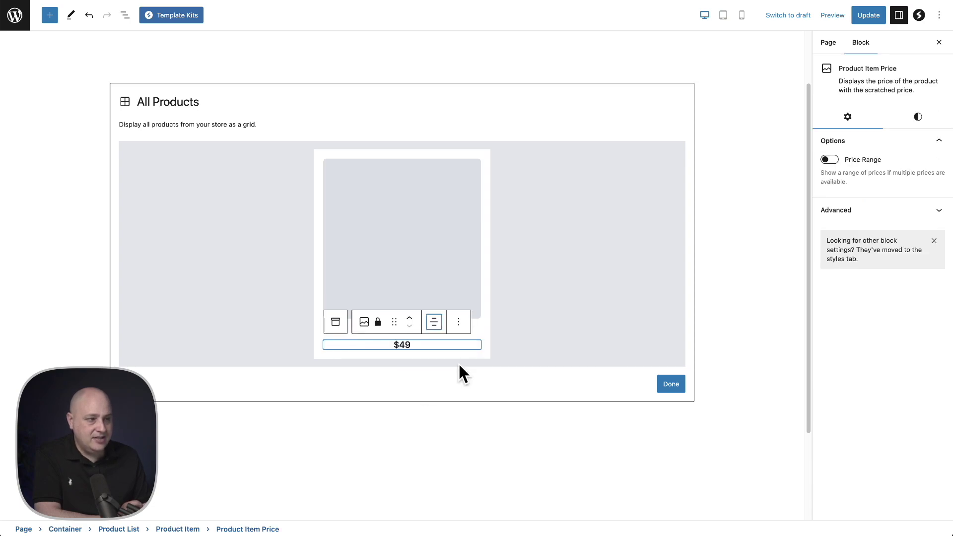
left_click(476, 330)
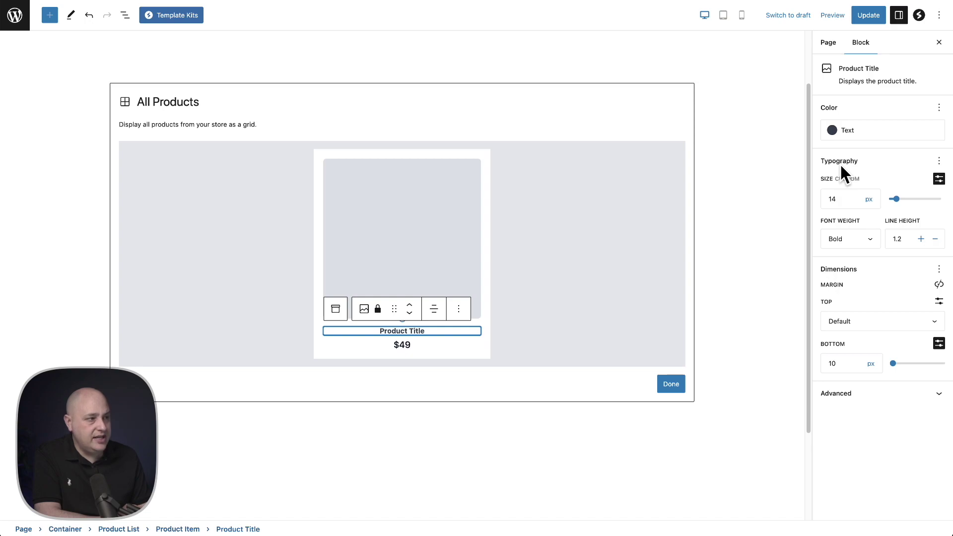
Undo the last change, then step through the Product List, Item, Image, Title and Price blocks in List View
key("super+z")
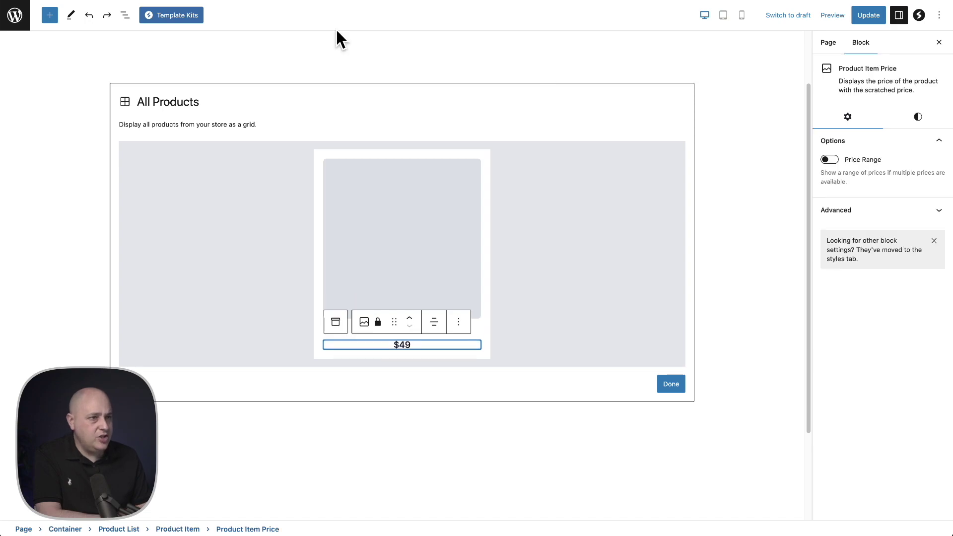
left_click(126, 16)
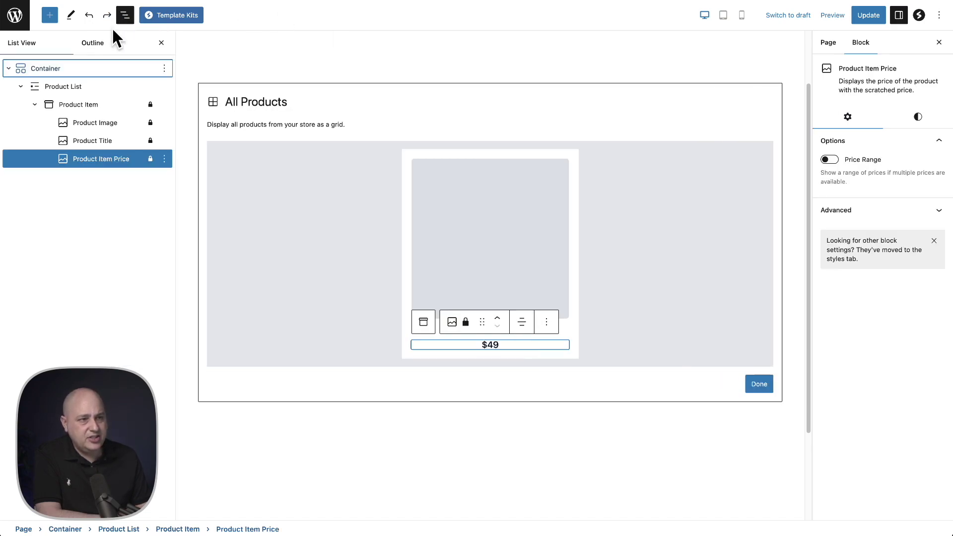
left_click(80, 87)
left_click(83, 105)
left_click(92, 124)
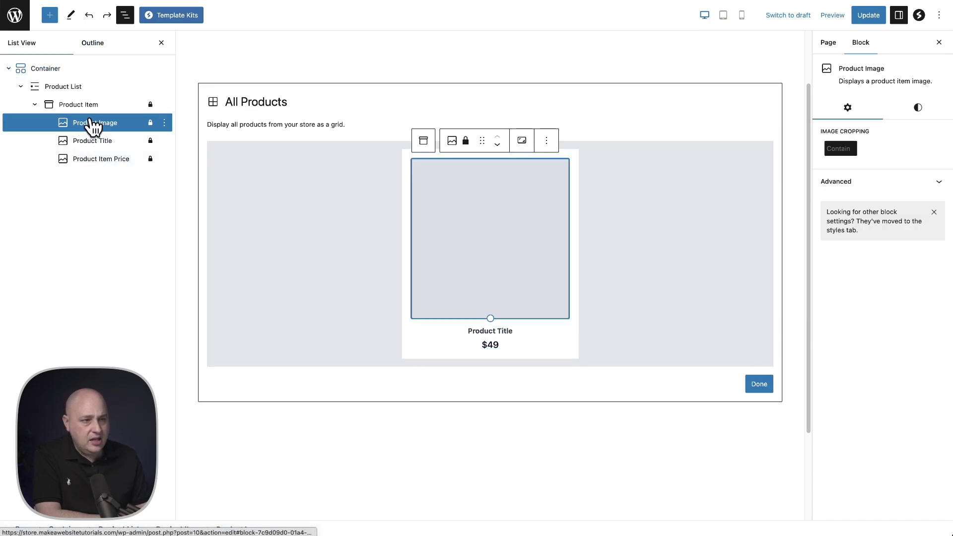
left_click(94, 144)
left_click(102, 161)
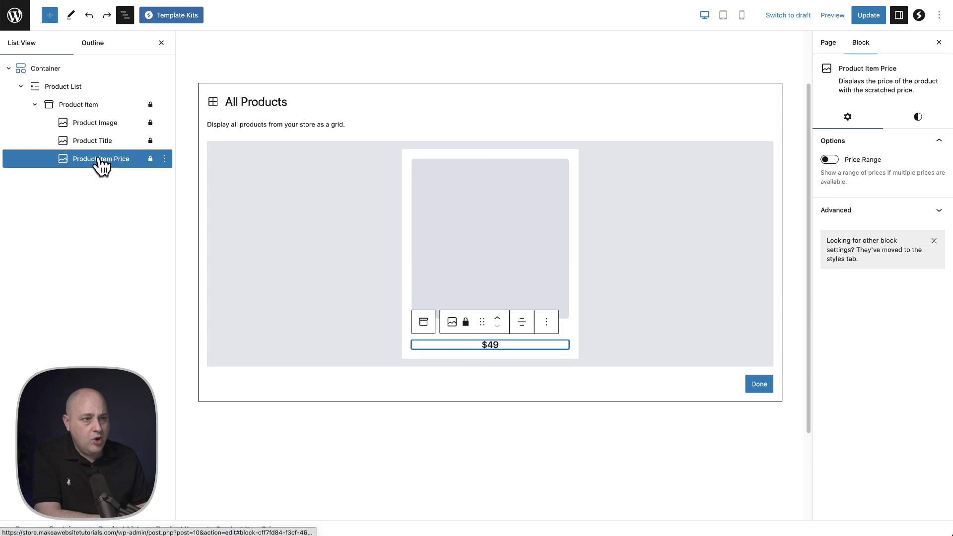
left_click(92, 124)
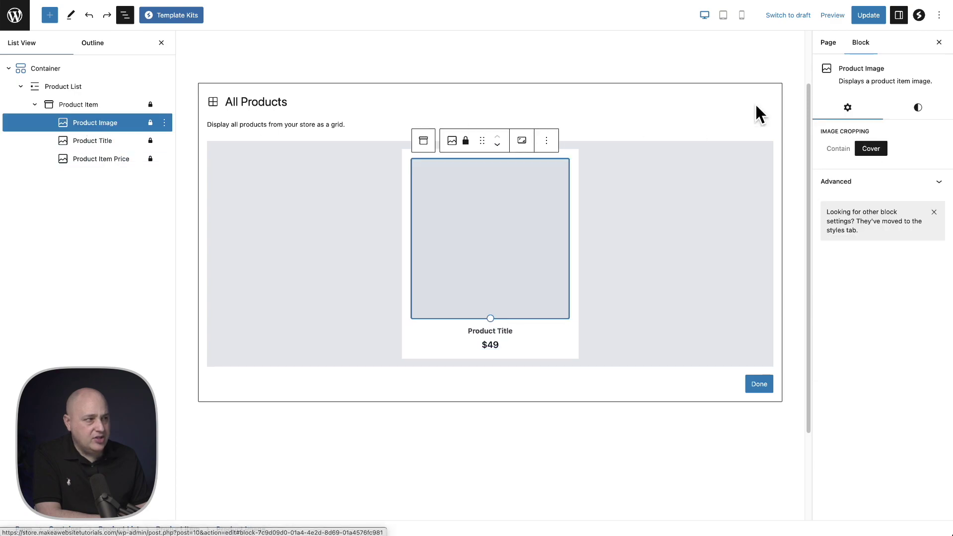
left_click(94, 106)
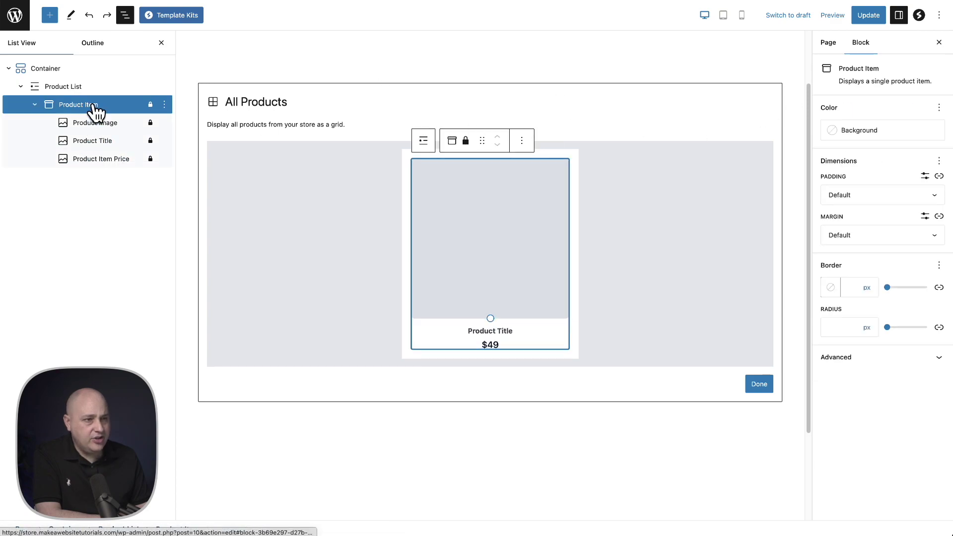
Toggle the Product Image cropping between Contain and Cover and view its style settings
left_click(98, 125)
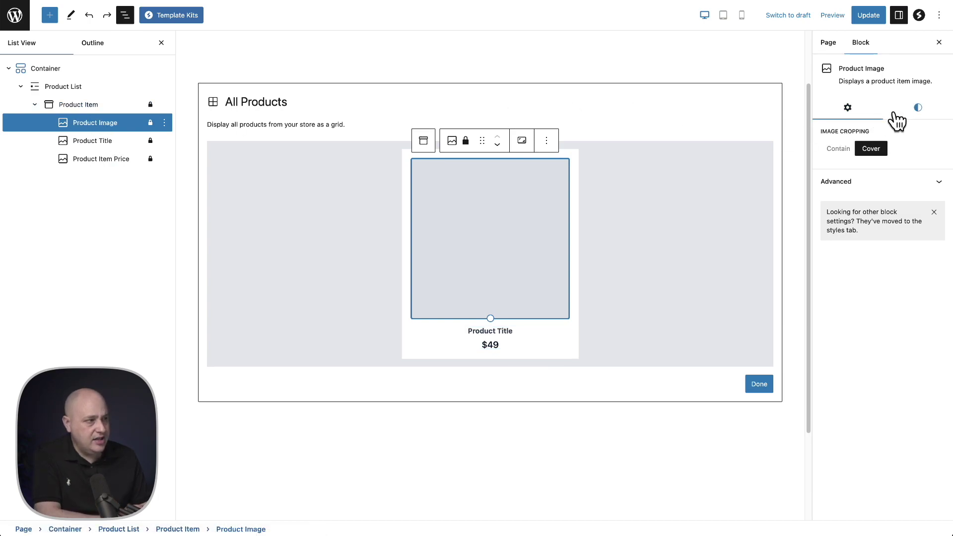
left_click(845, 151)
left_click(871, 149)
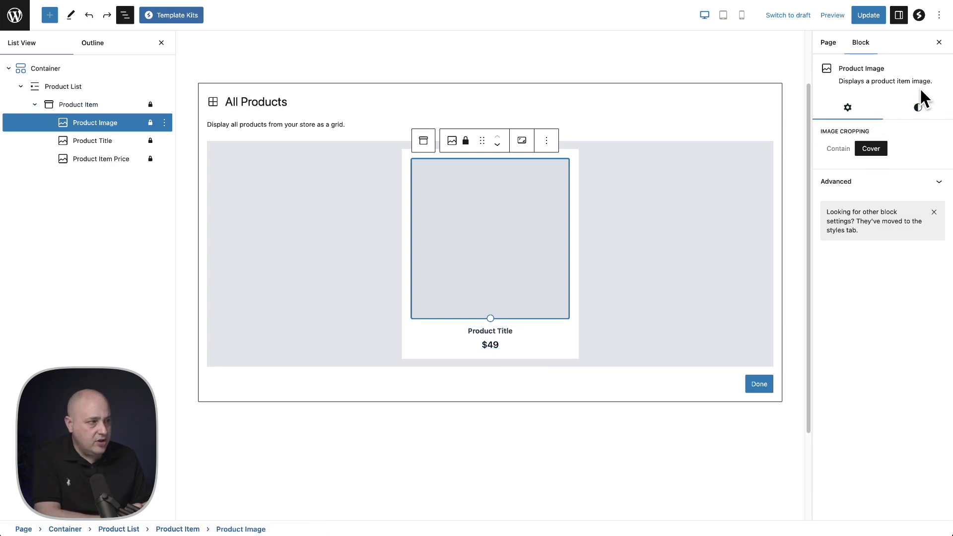
left_click(918, 107)
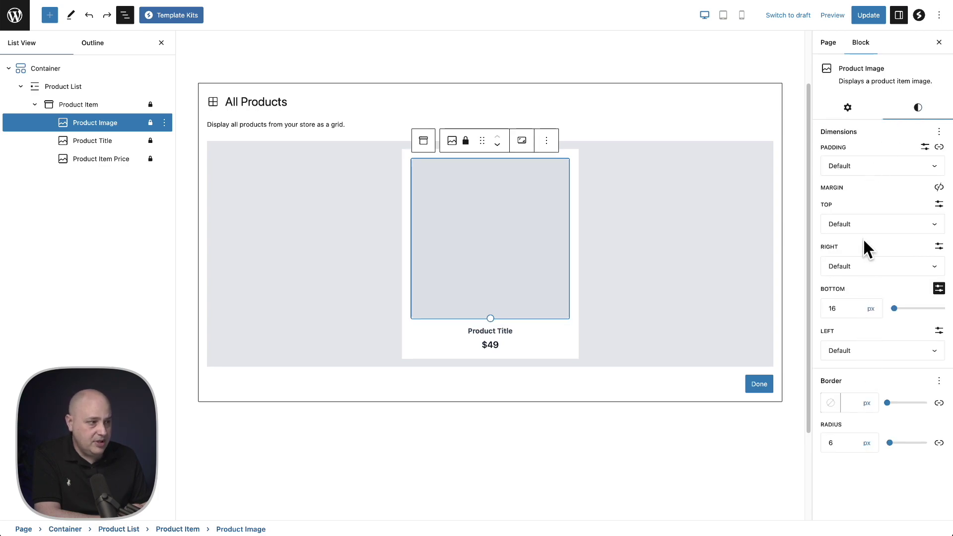
left_click(86, 140)
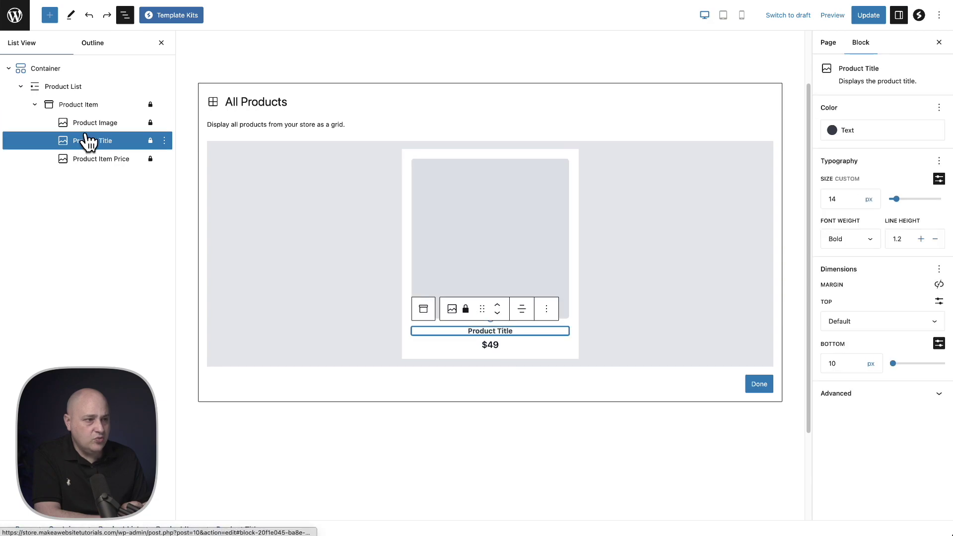
left_click(81, 122)
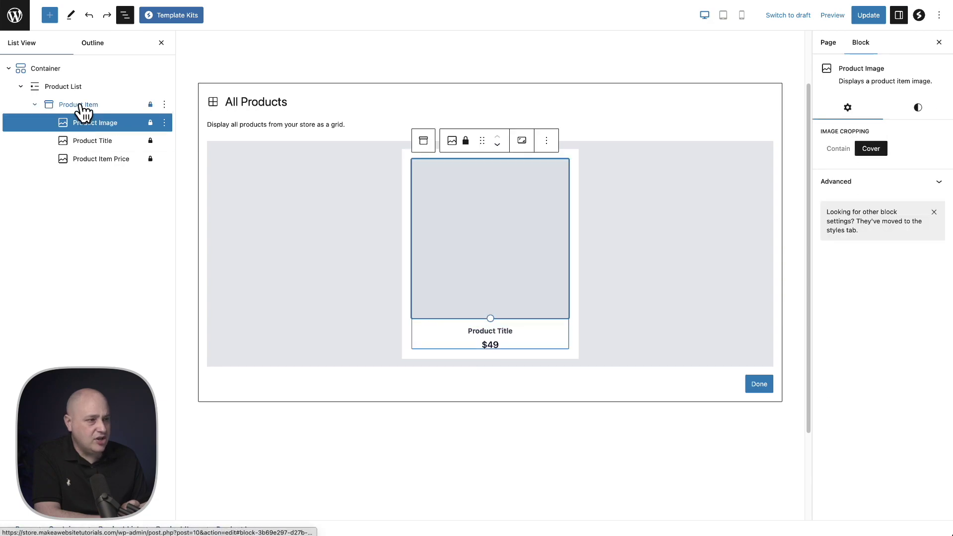
left_click(83, 106)
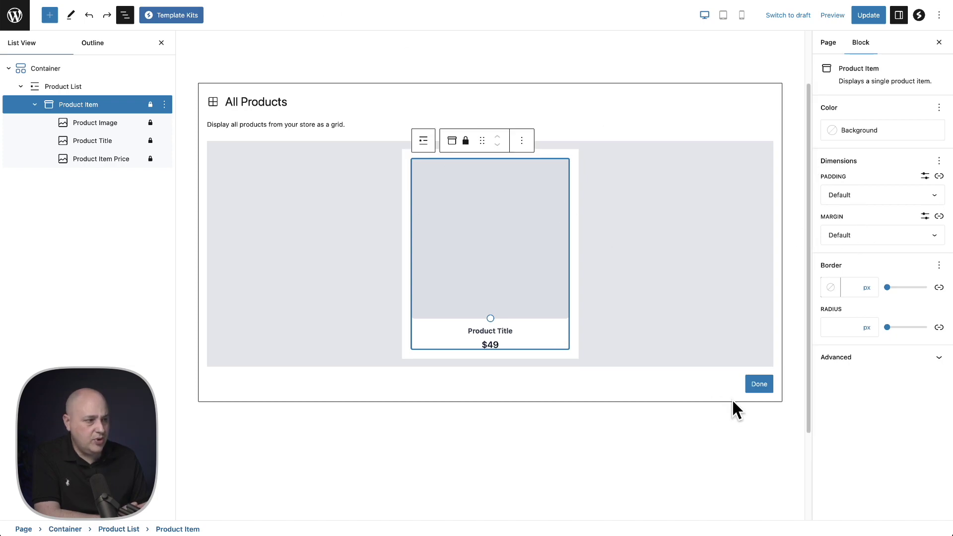
Leave the All Products template with Done and Update the Shop page
left_click(759, 385)
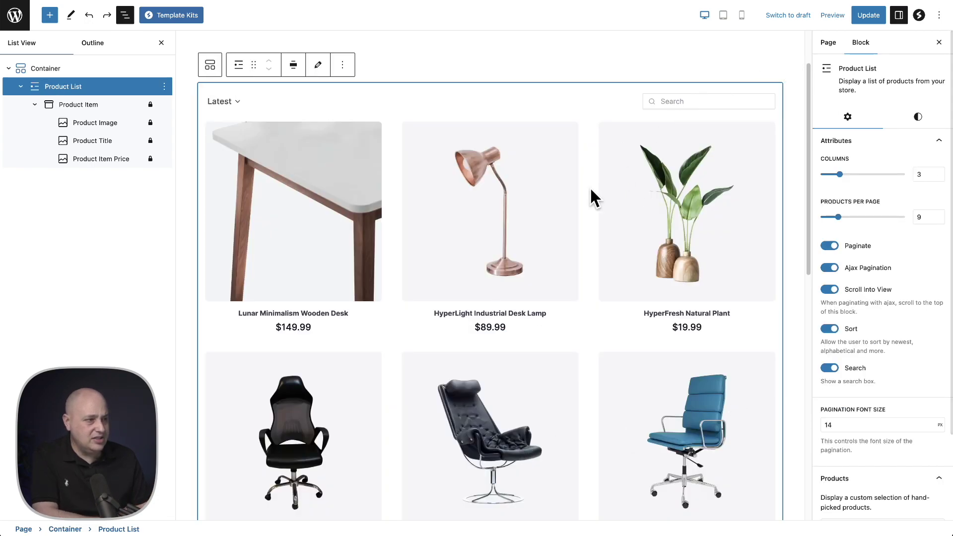
left_click(866, 18)
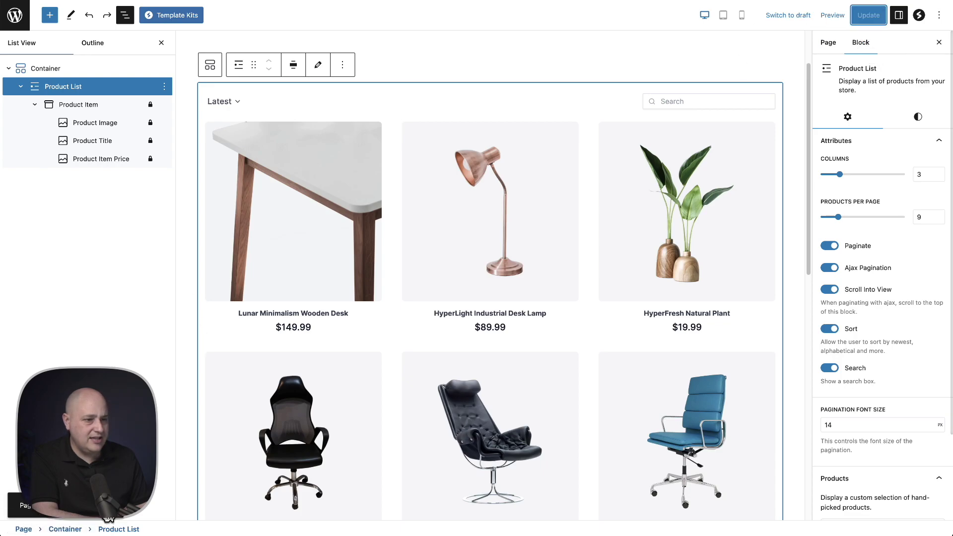